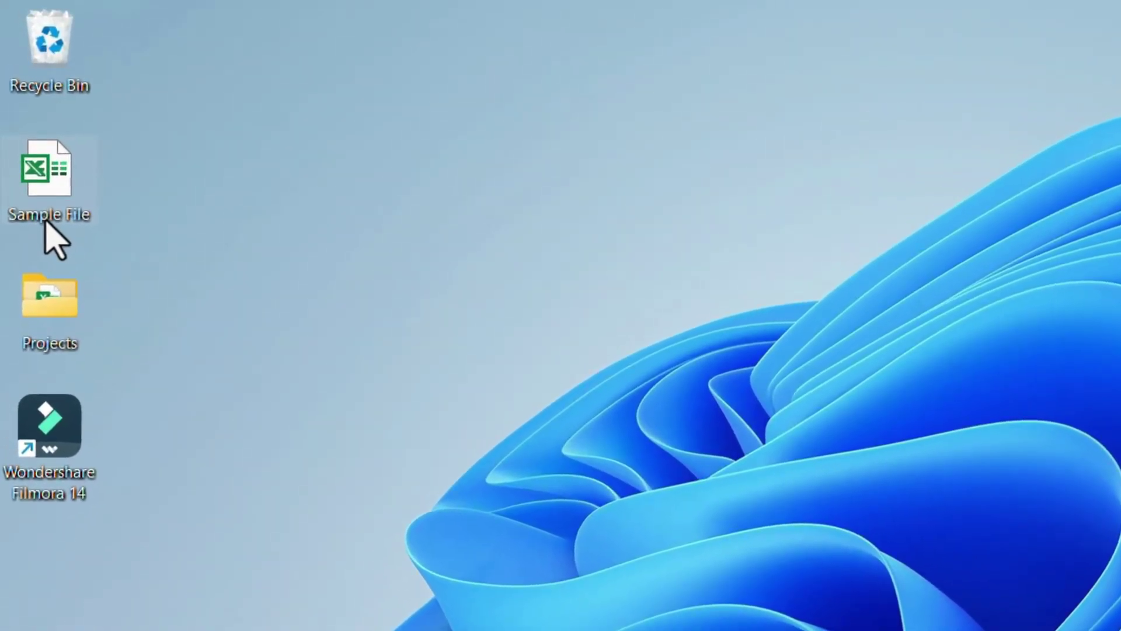
Open Sample File's properties, then close them without making changes.
right_click(45, 221)
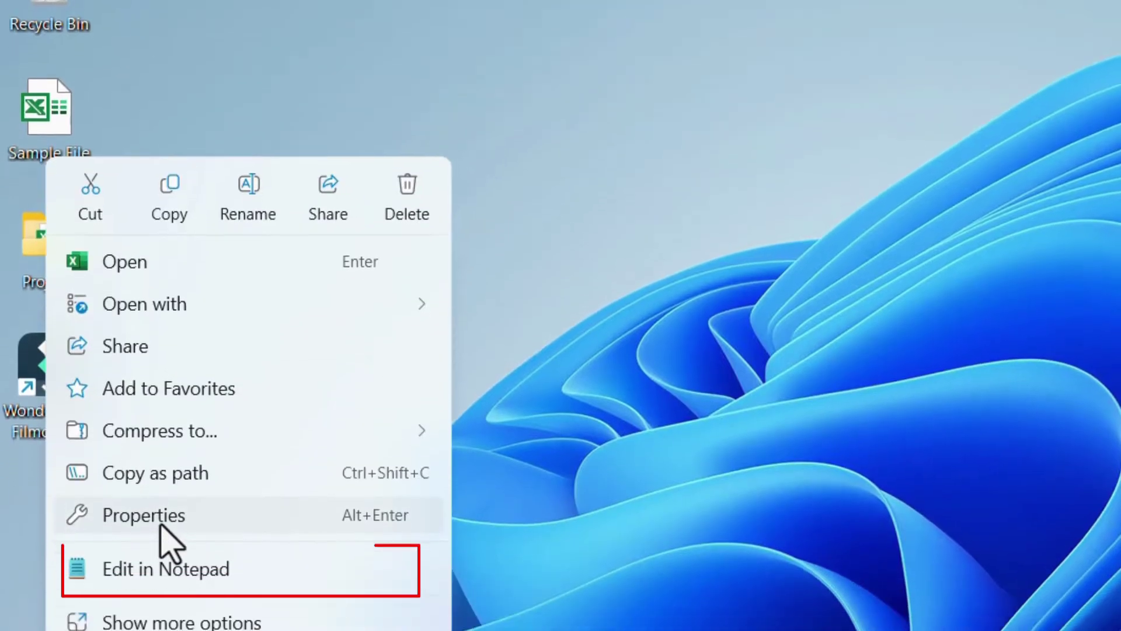
left_click(161, 581)
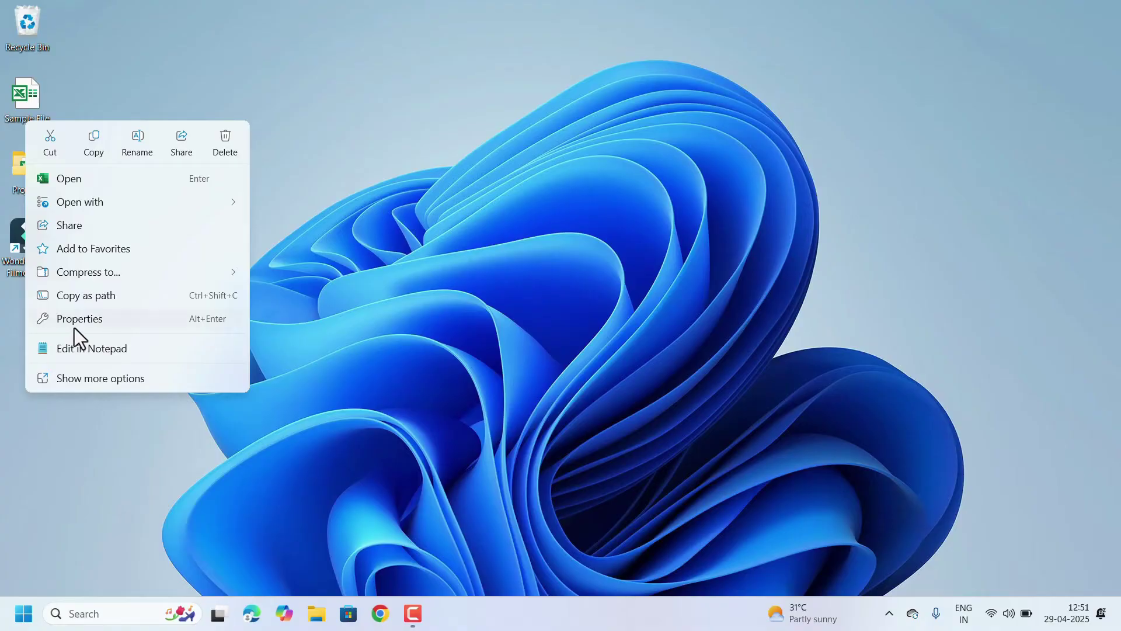
left_click(89, 323)
left_click(184, 473)
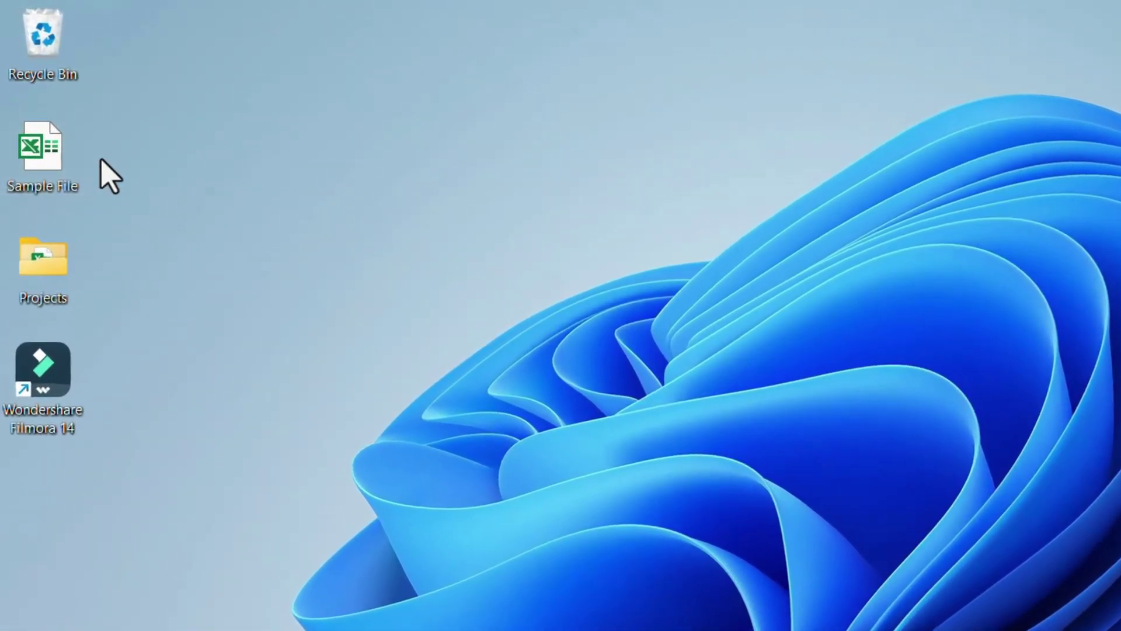
Tick Unblock in Sample File's General properties, apply it and confirm.
right_click(50, 133)
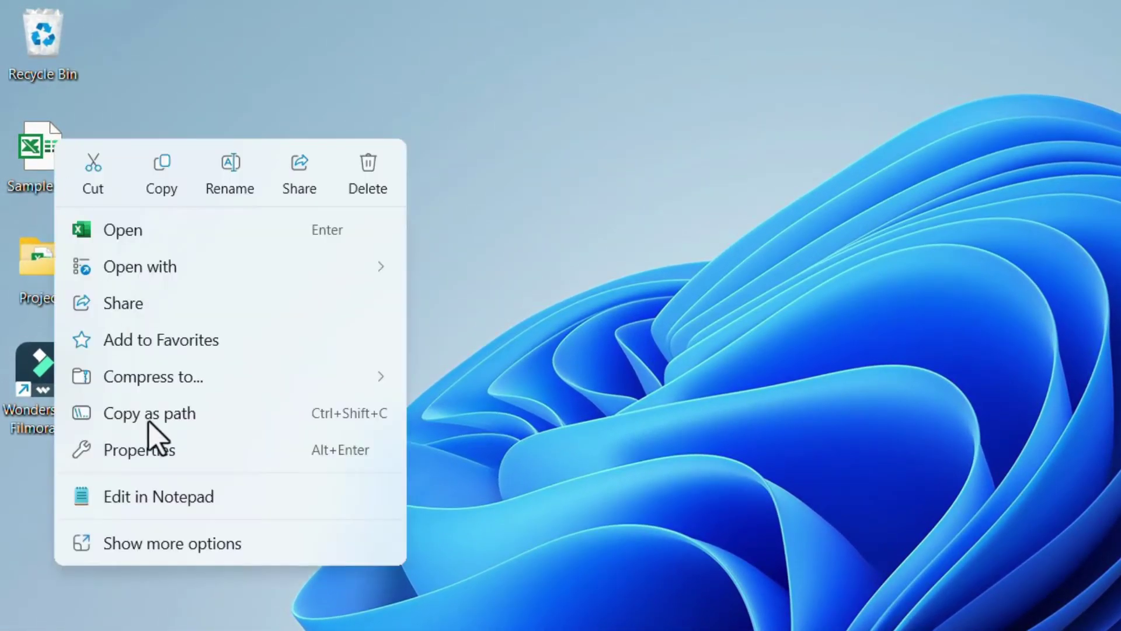
left_click(153, 450)
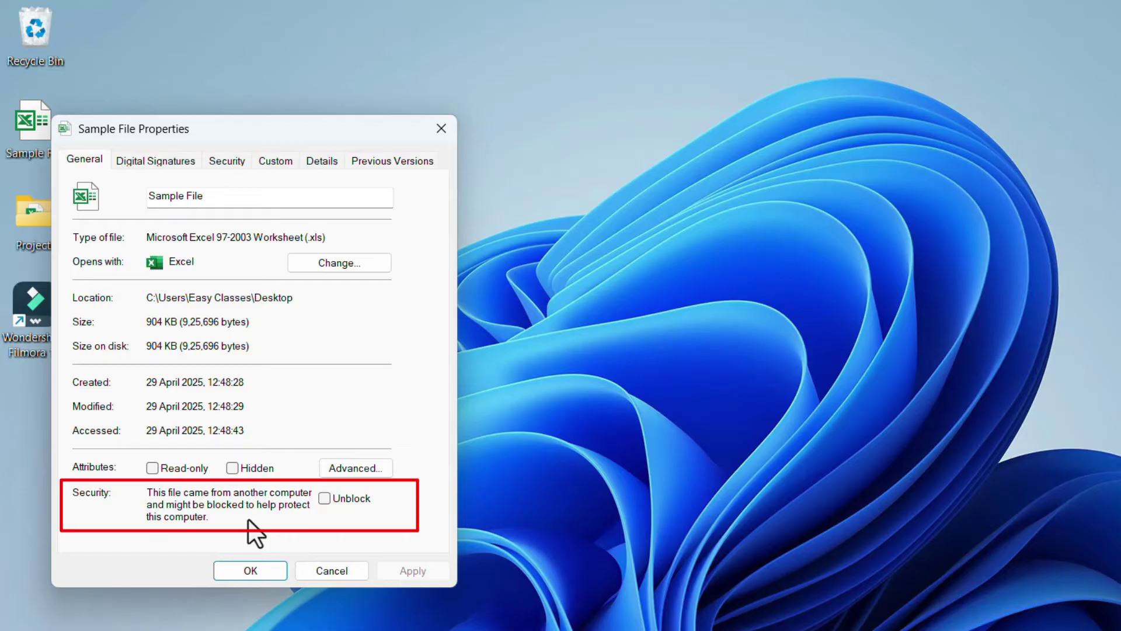
left_click(324, 498)
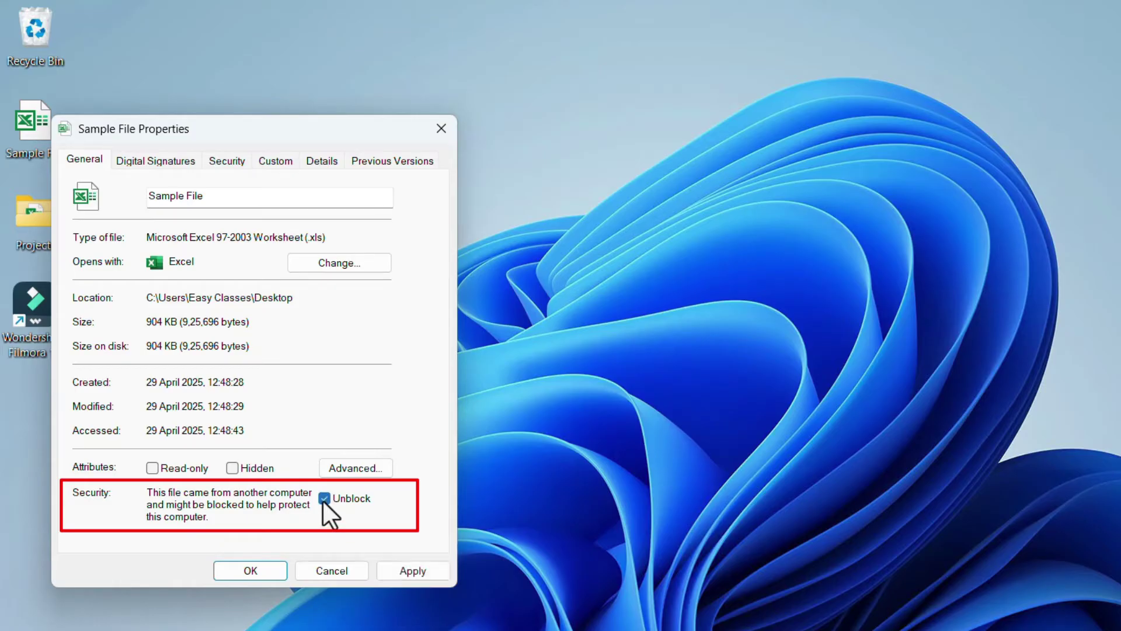
left_click(431, 573)
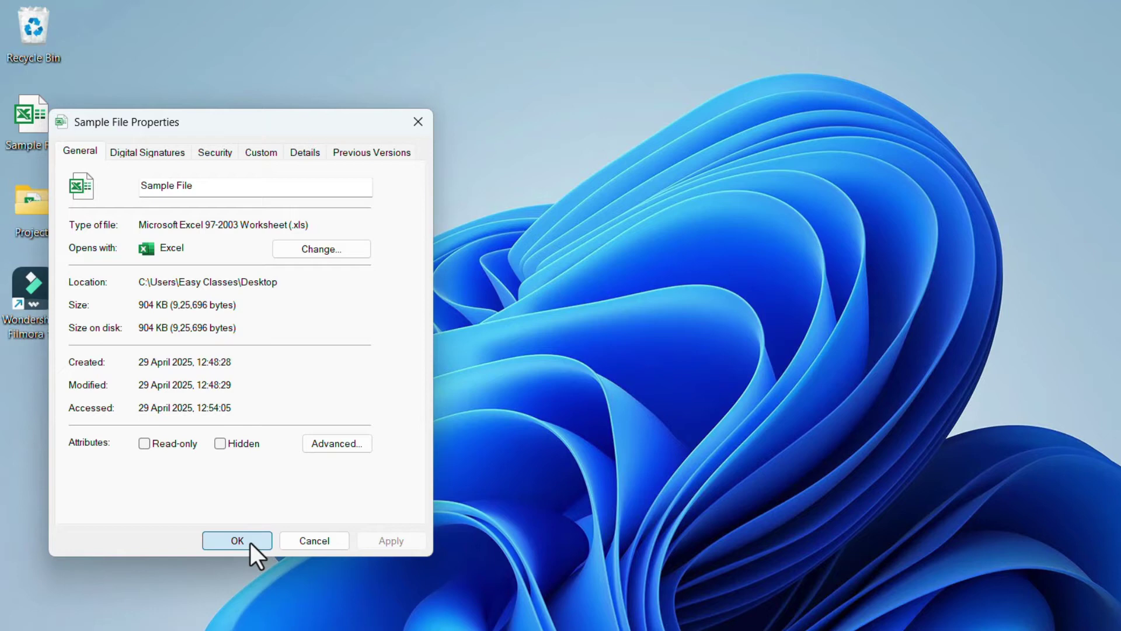
left_click(250, 541)
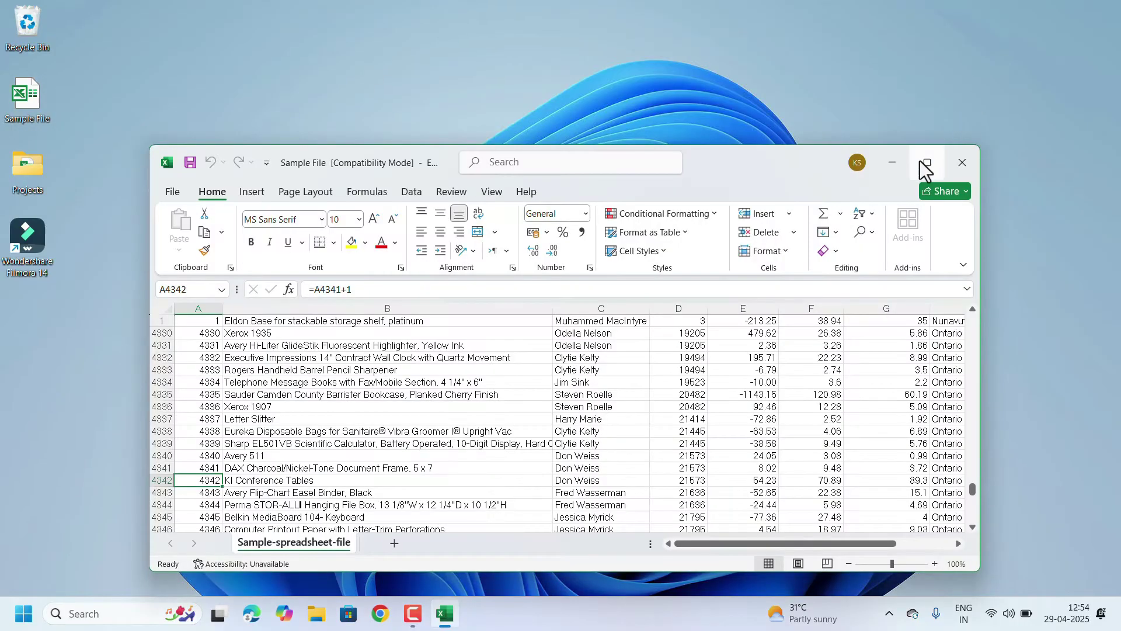
left_click(929, 159)
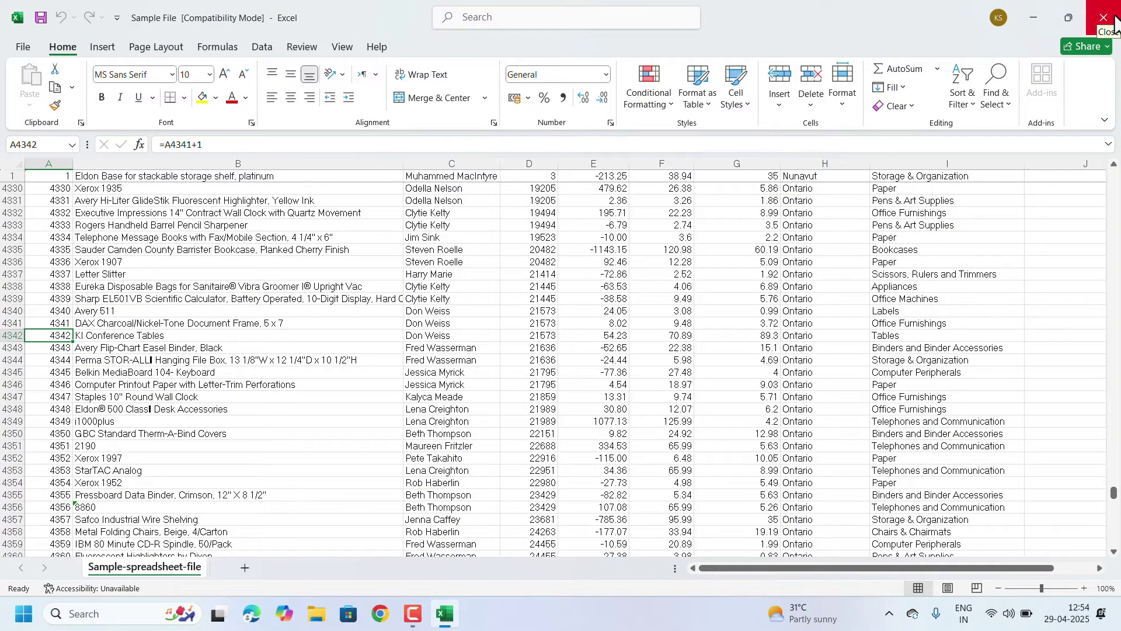
left_click(1114, 24)
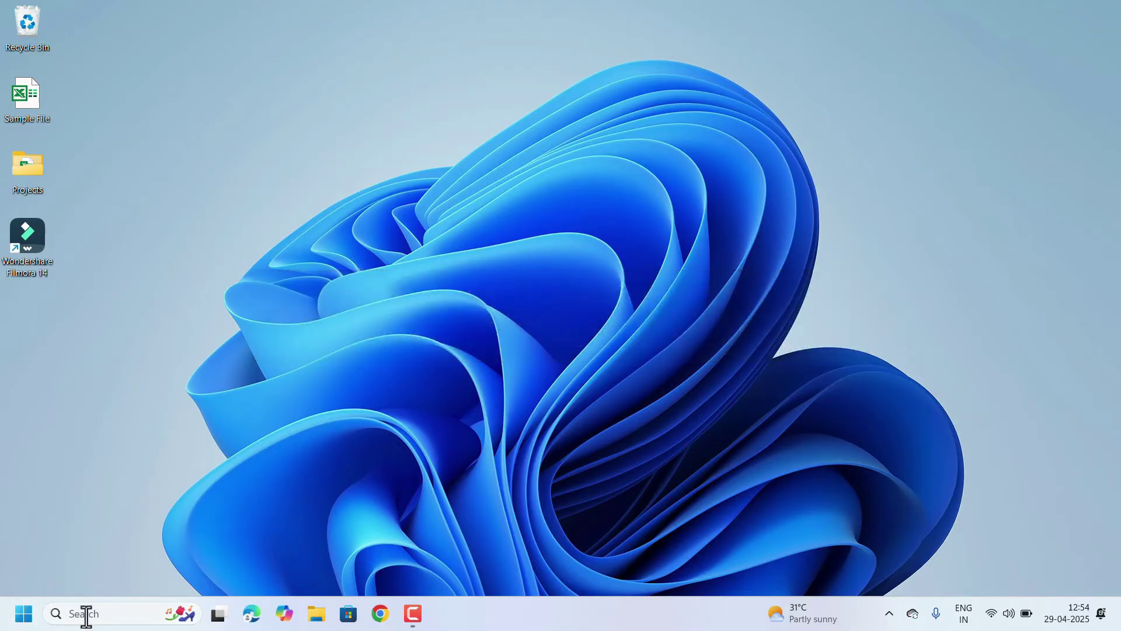
Launch Excel from the Start search and start a blank workbook.
left_click(88, 612)
type("excel")
left_click(94, 153)
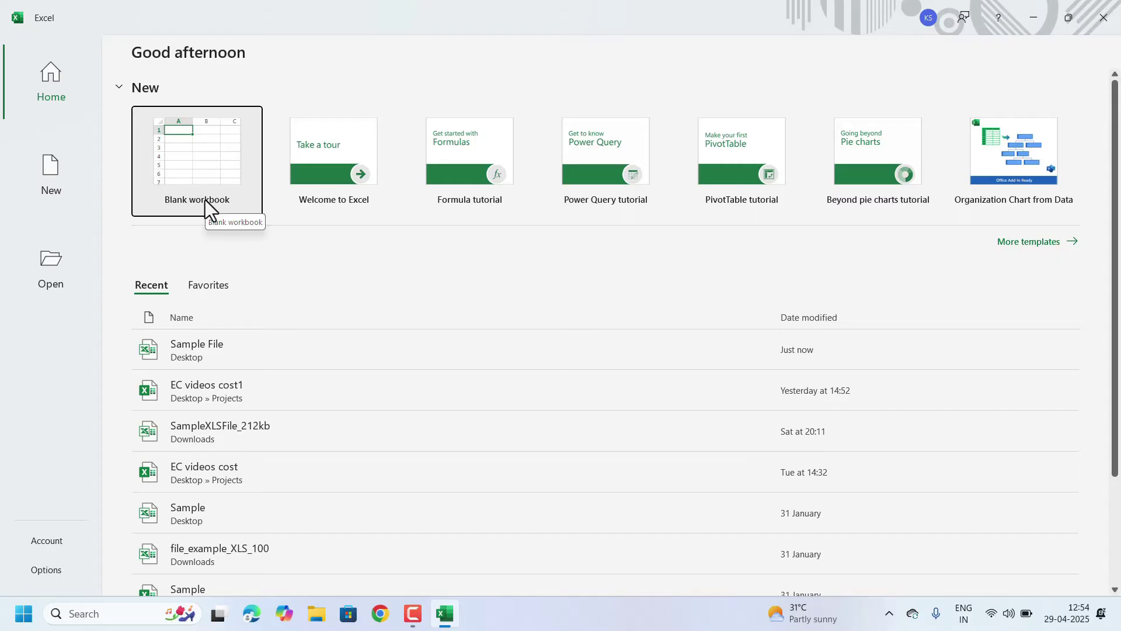
left_click(205, 200)
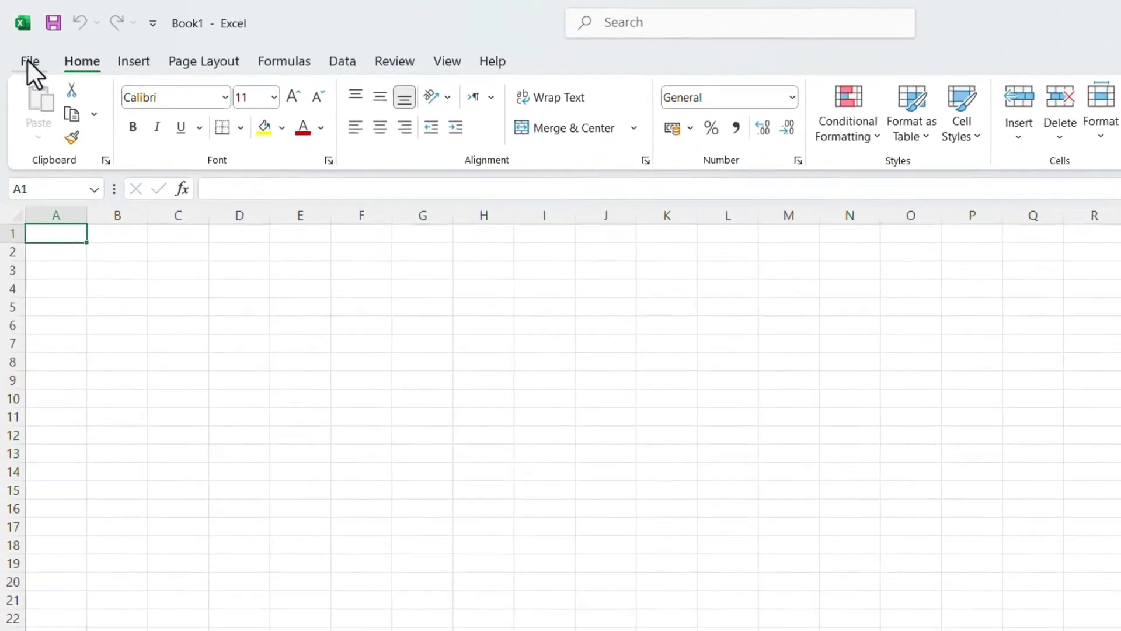
In Advanced options, turn on 'Ignore other applications that use Dynamic Data Exchange (DDE)' and save.
left_click(26, 53)
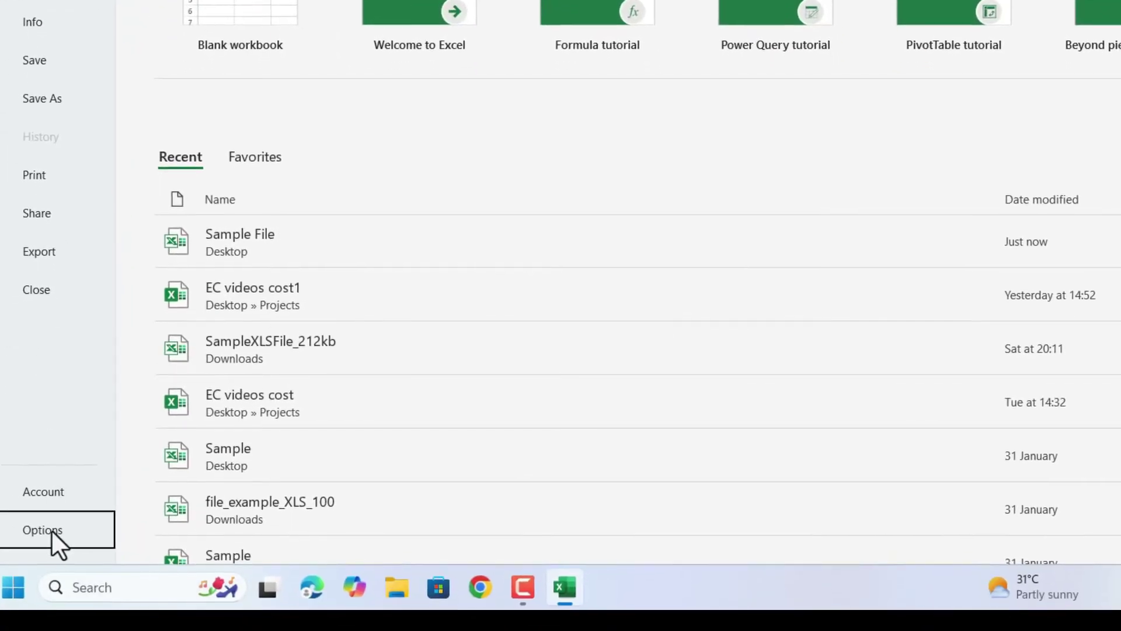
left_click(51, 530)
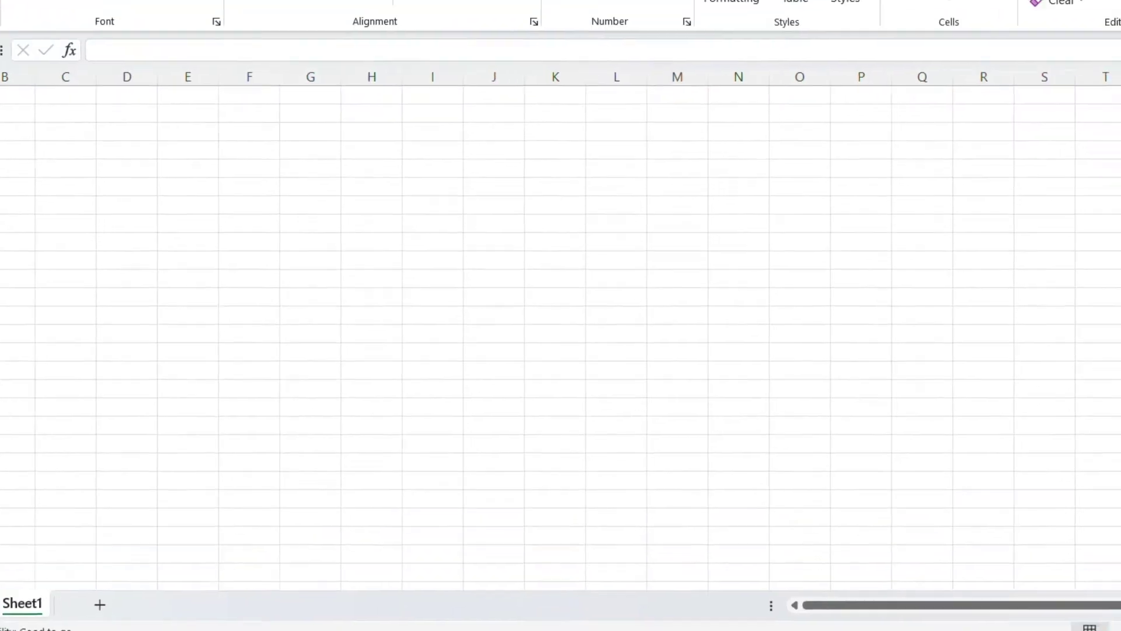
left_click(185, 240)
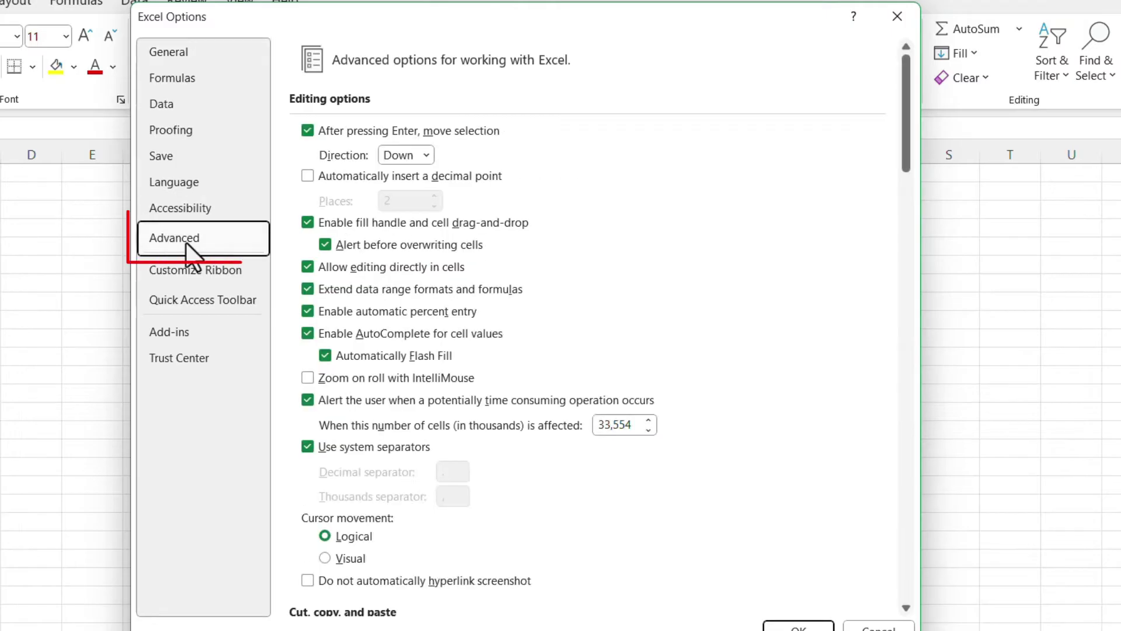
scroll(432, 415, "down", 3)
scroll(432, 415, "down", 10)
scroll(432, 415, "down", 4)
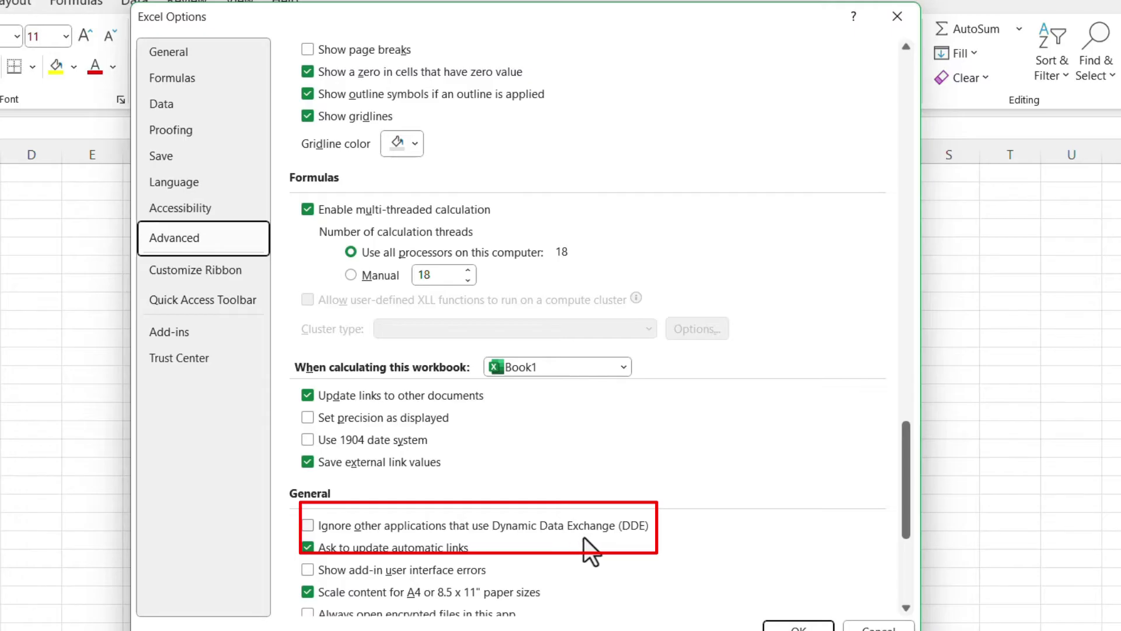
left_click(307, 524)
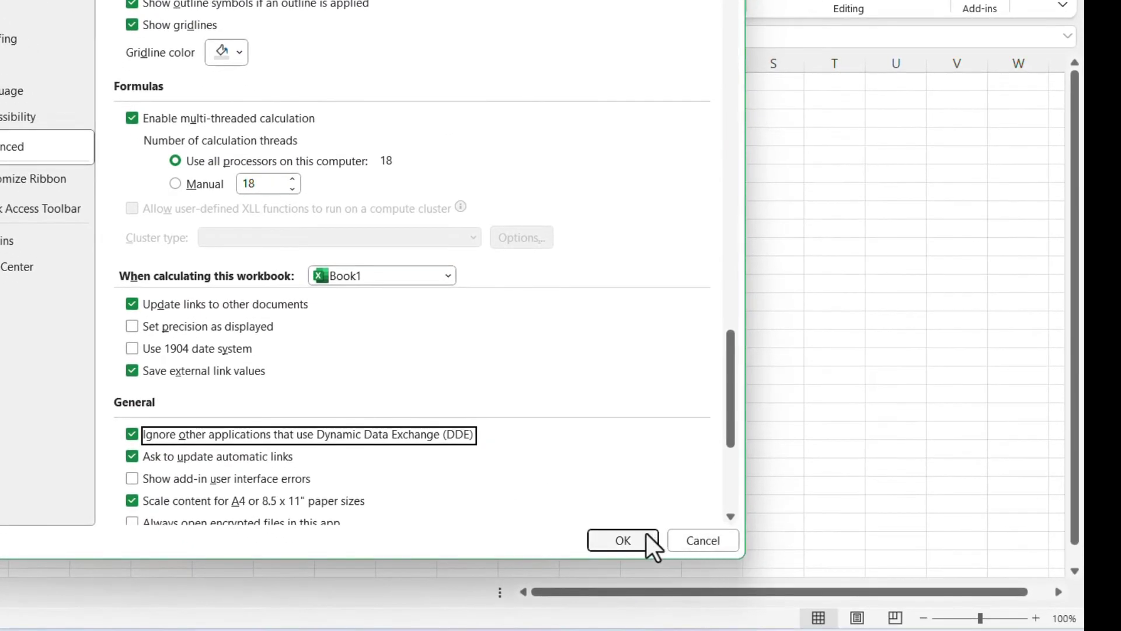
left_click(643, 540)
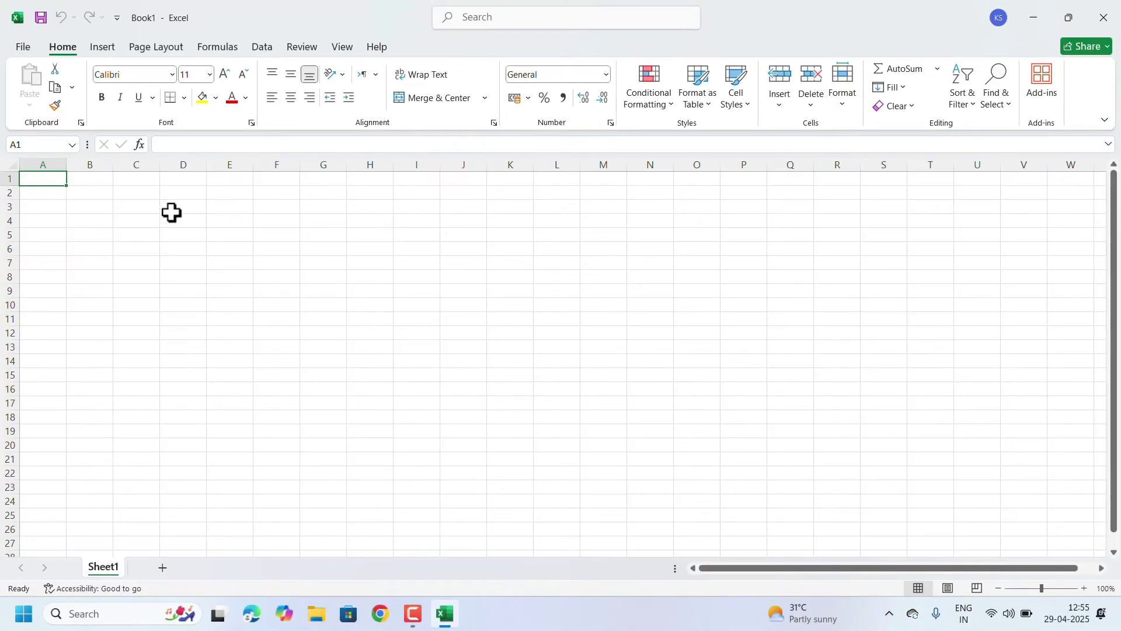
Open Sample File from Excel's Recent workbooks list.
left_click(22, 52)
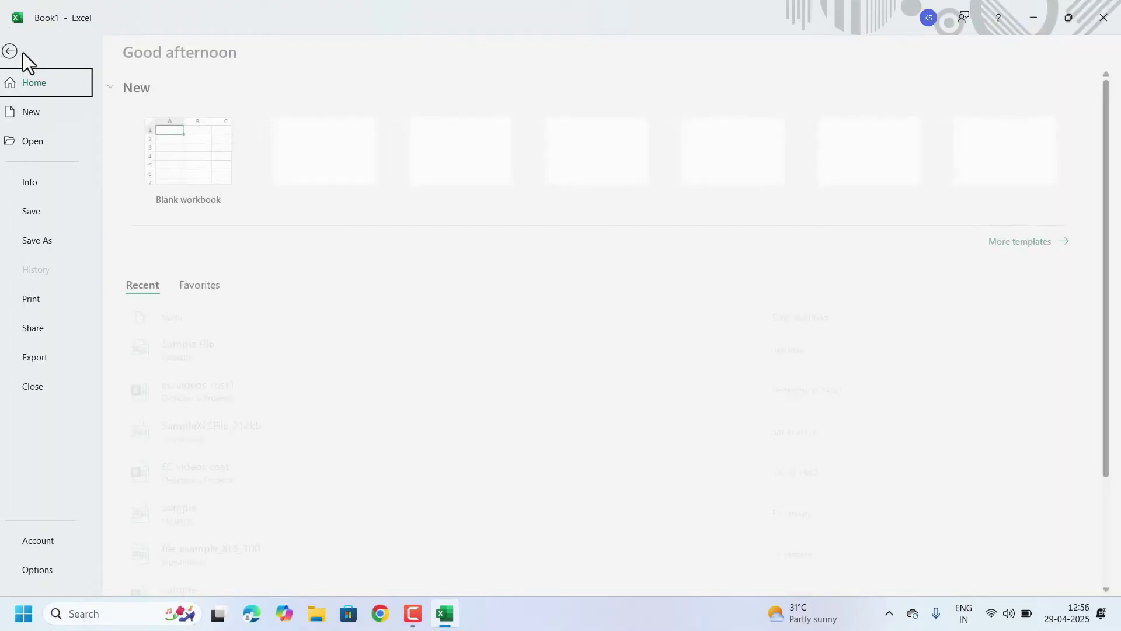
left_click(42, 149)
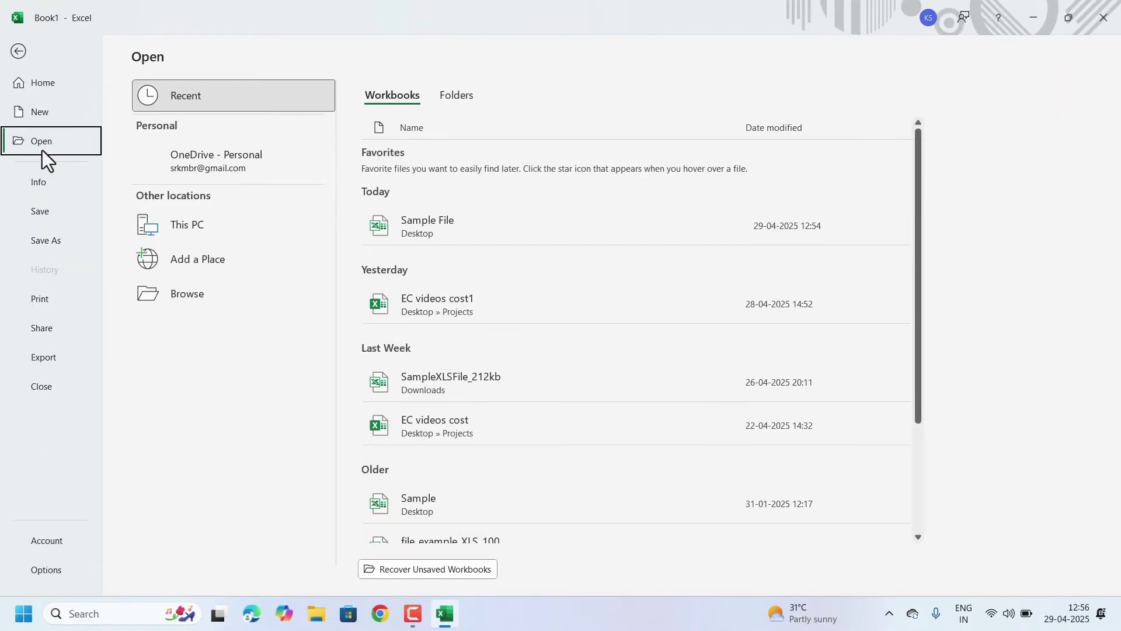
left_click(507, 248)
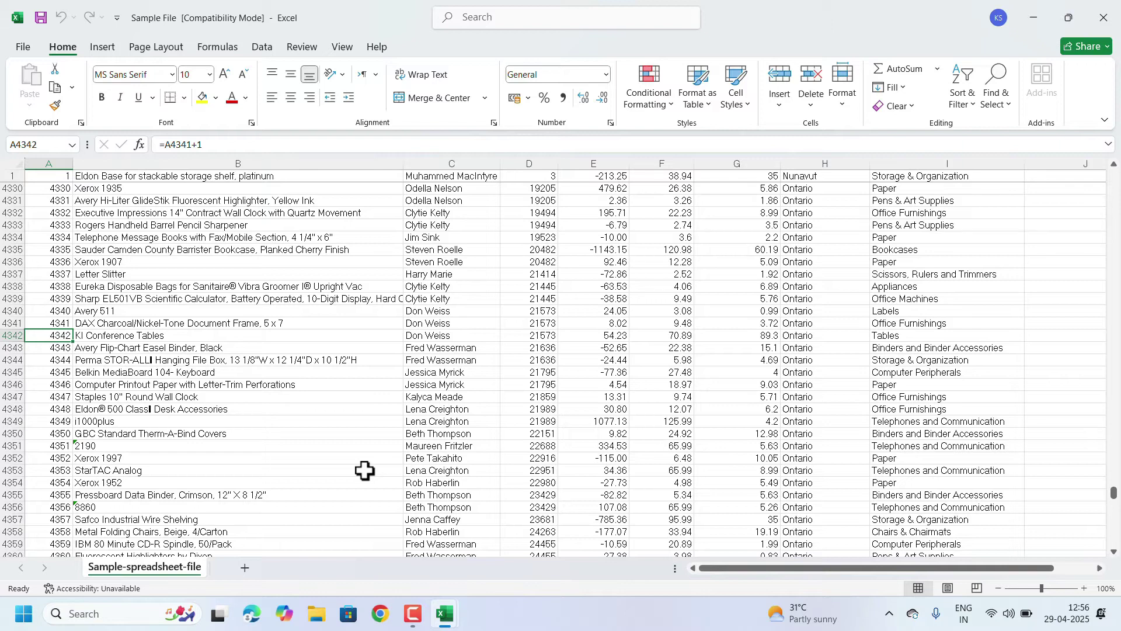
Leave all three Protected View options unchecked in Trust Center and save the settings.
left_click(18, 54)
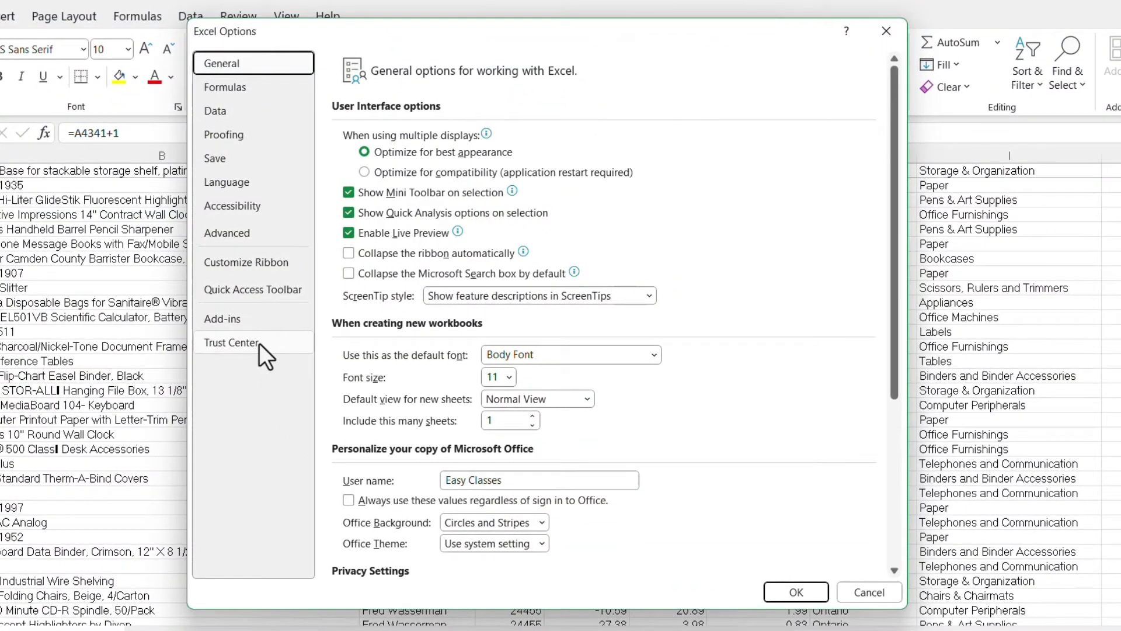
left_click(259, 342)
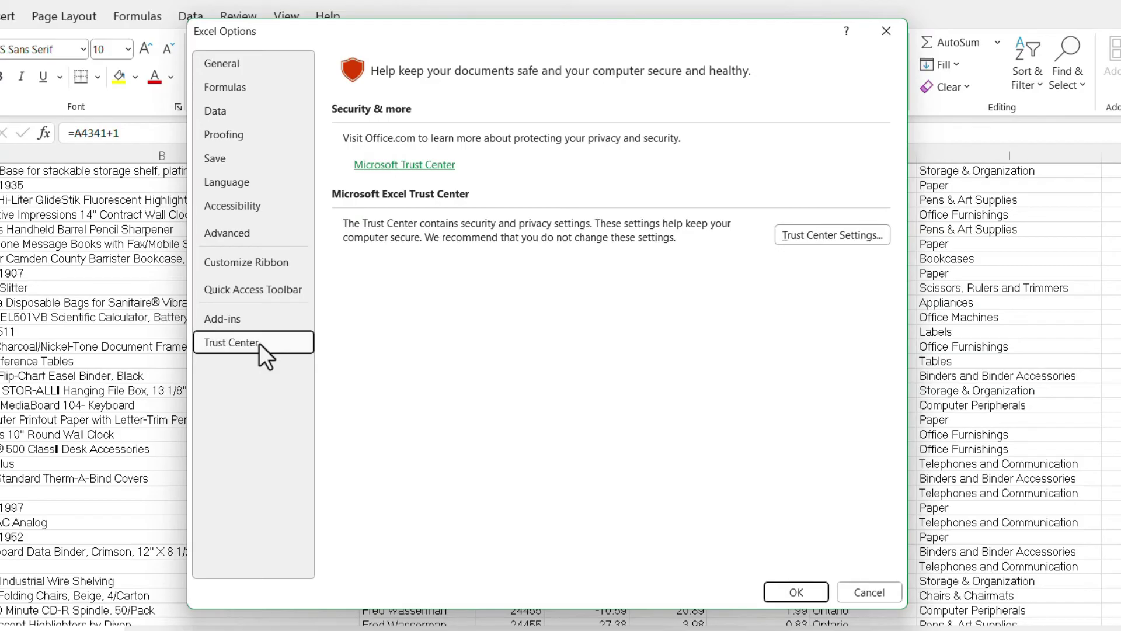
left_click(822, 240)
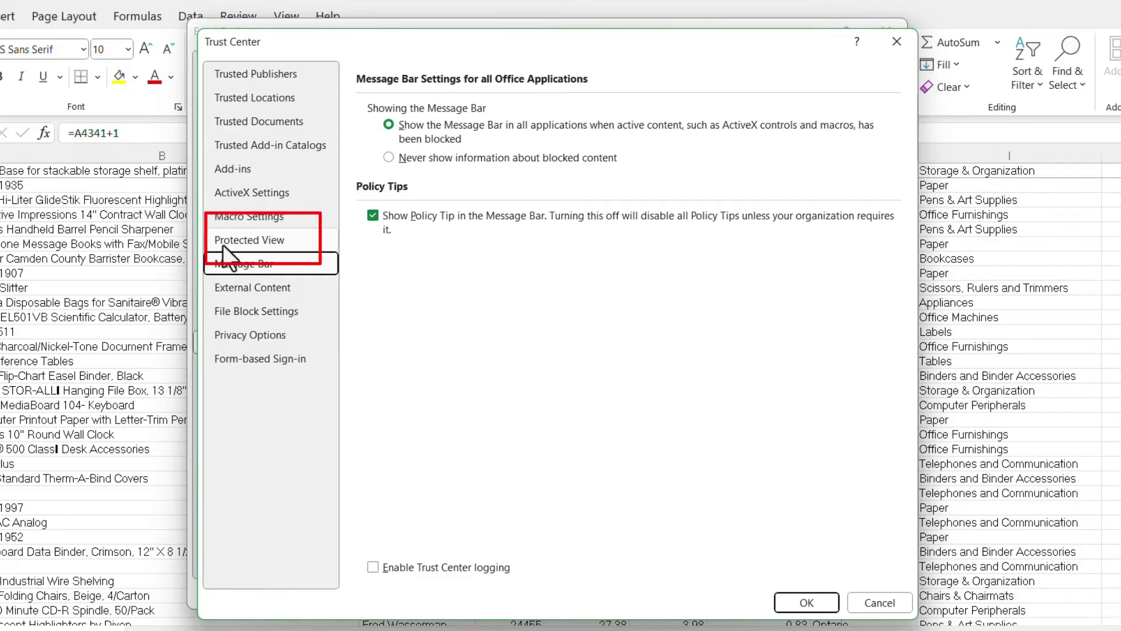
left_click(224, 242)
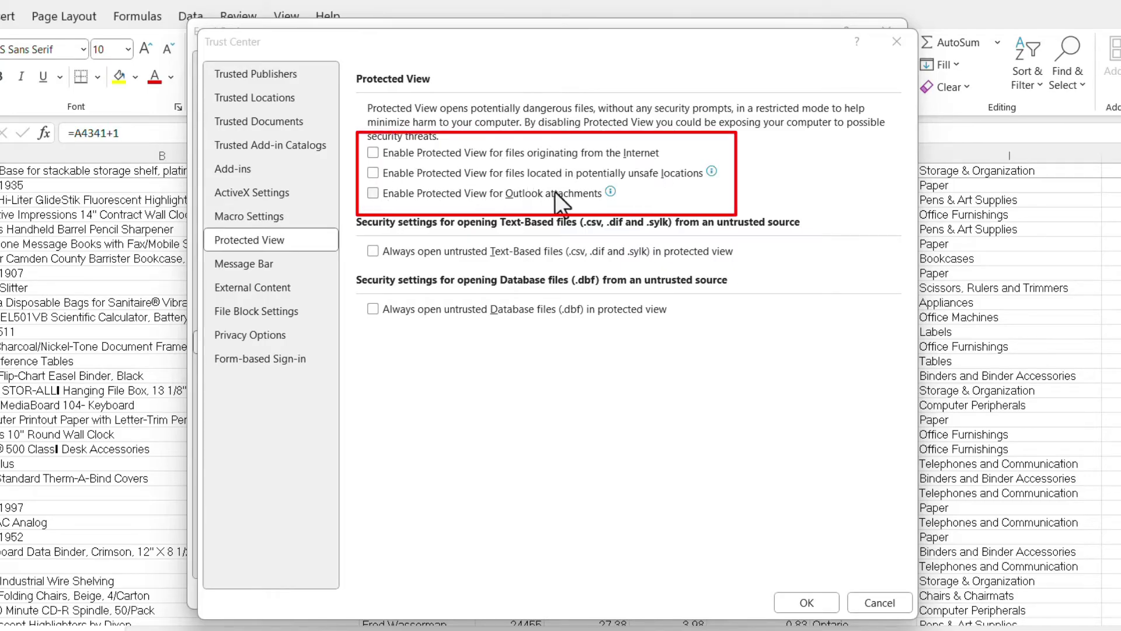
mouse_move(670, 174)
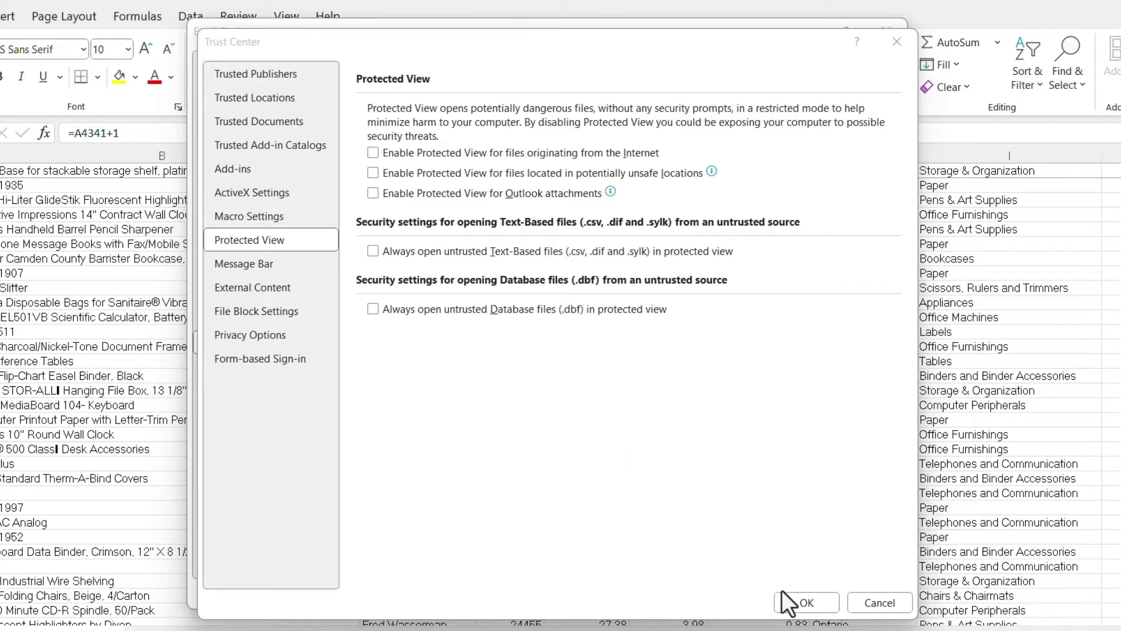
left_click(804, 603)
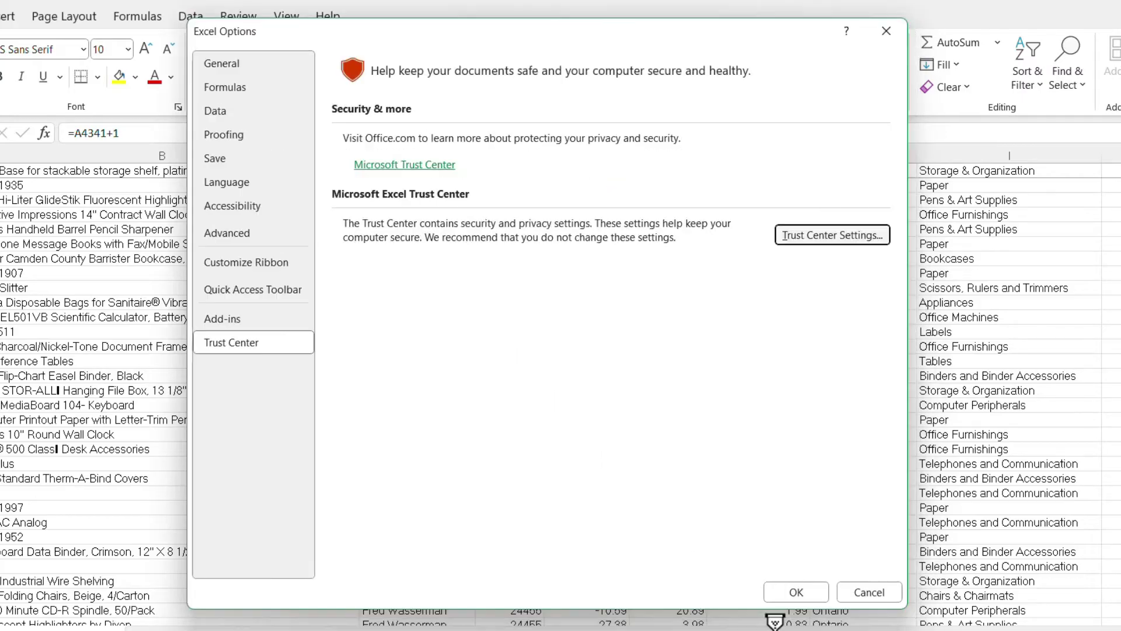
left_click(797, 592)
Close the Sample File window, then the empty Book1 workbook.
left_click(1105, 17)
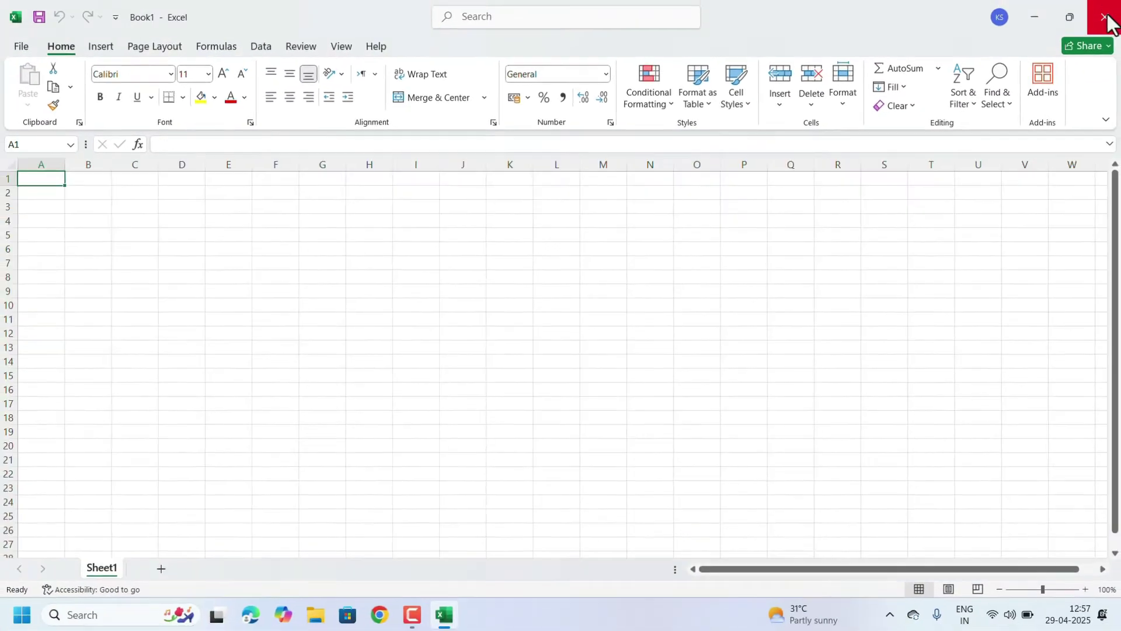
left_click(1106, 17)
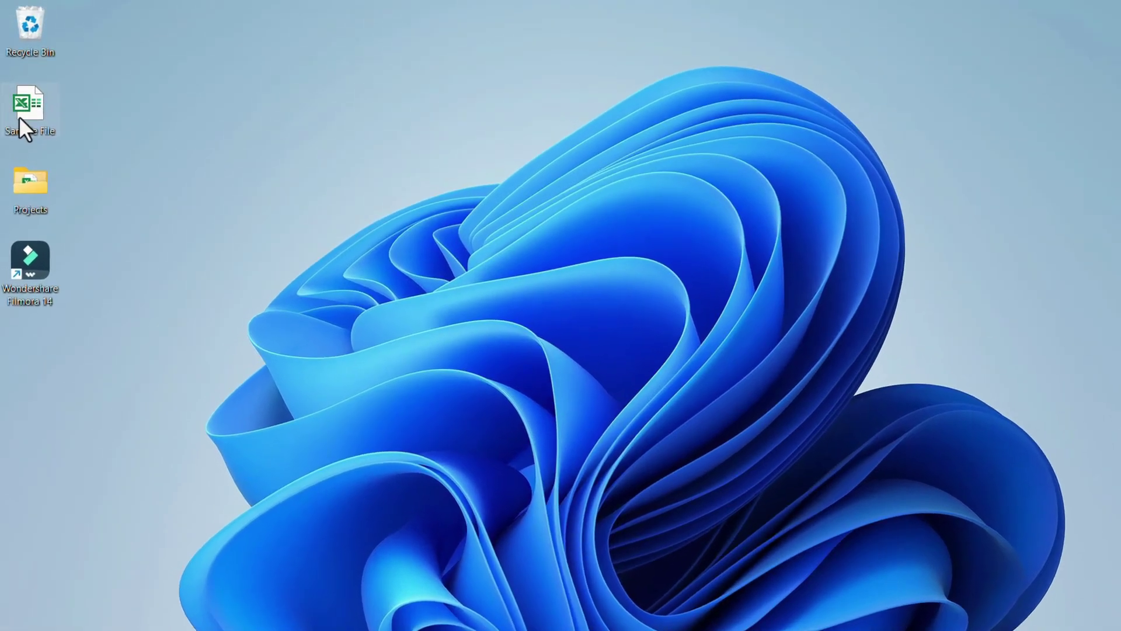
Review each group's permissions on Sample File's Security tab, then choose Edit.
right_click(17, 106)
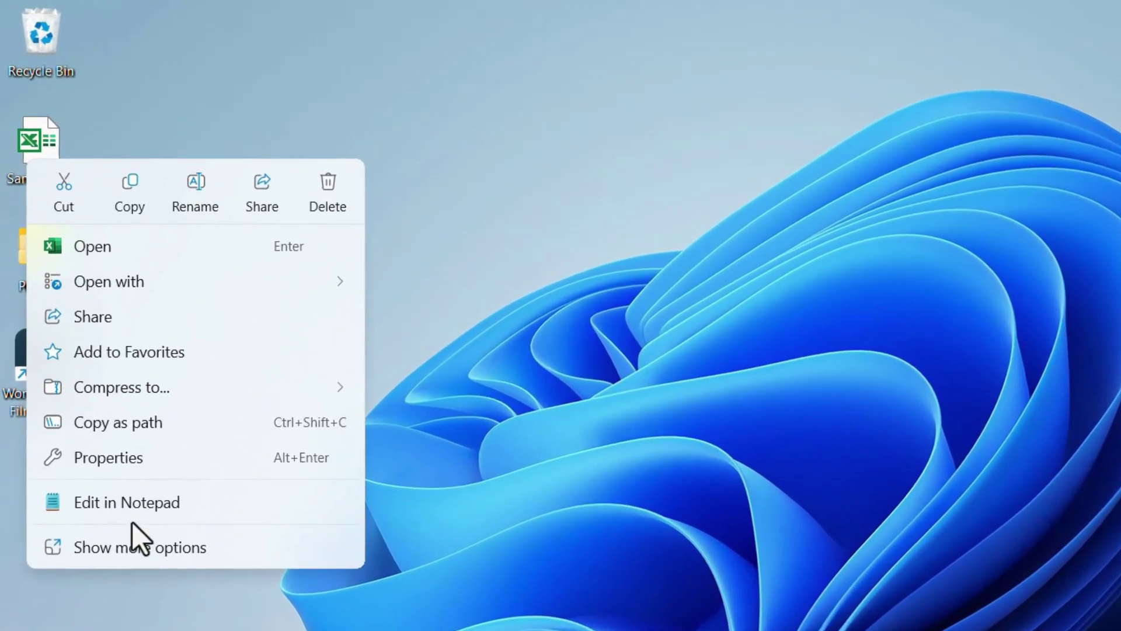
left_click(130, 458)
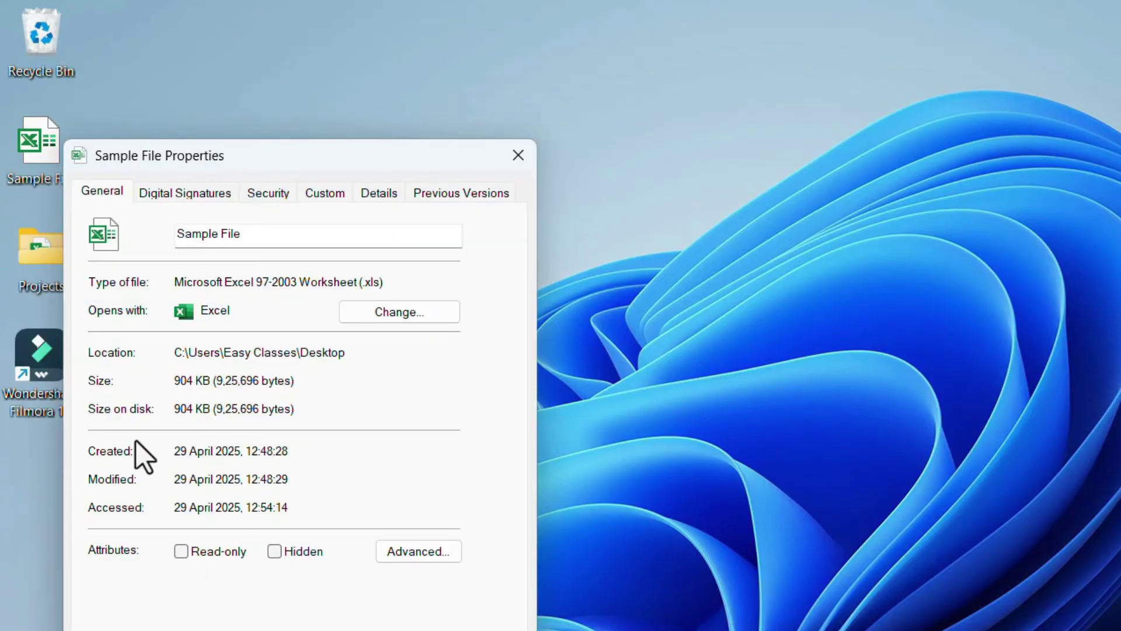
left_click(271, 201)
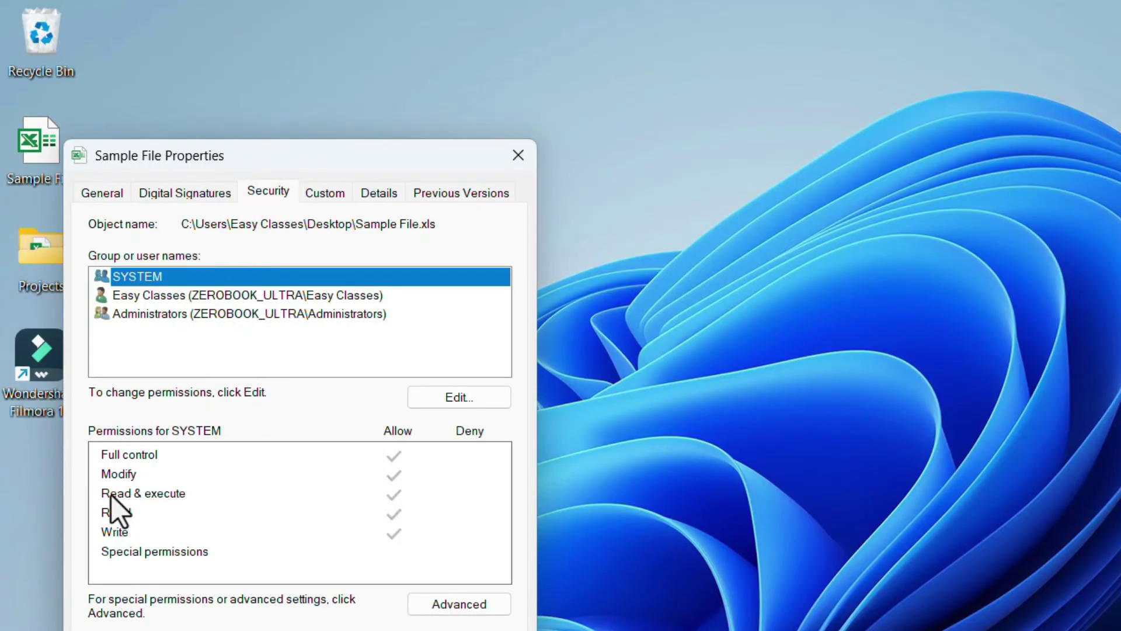
left_click(164, 294)
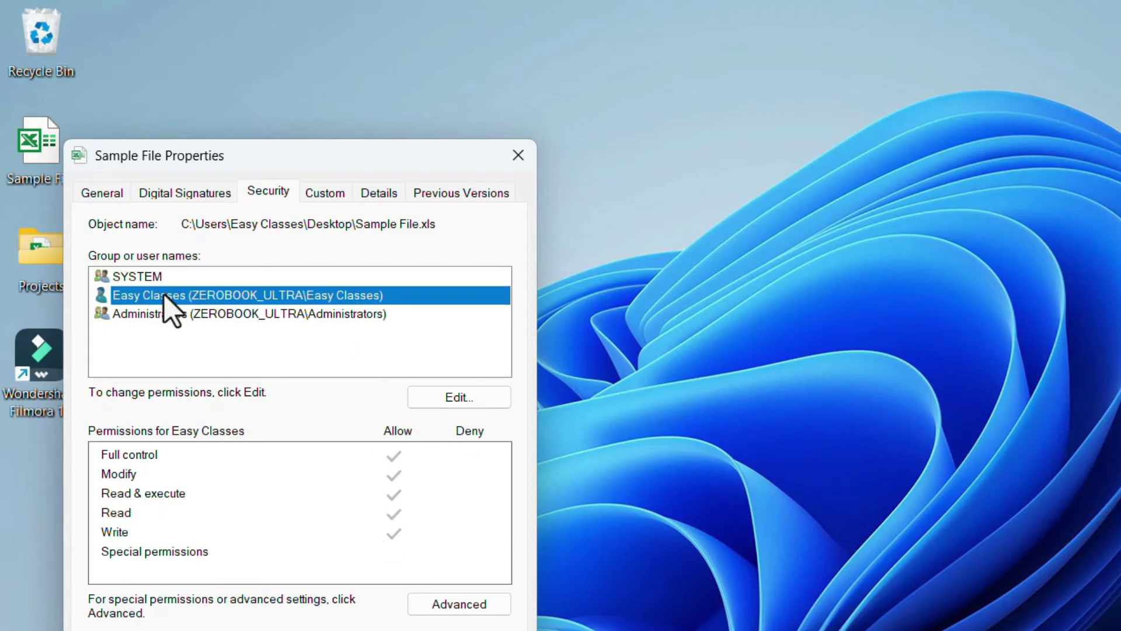
left_click(128, 317)
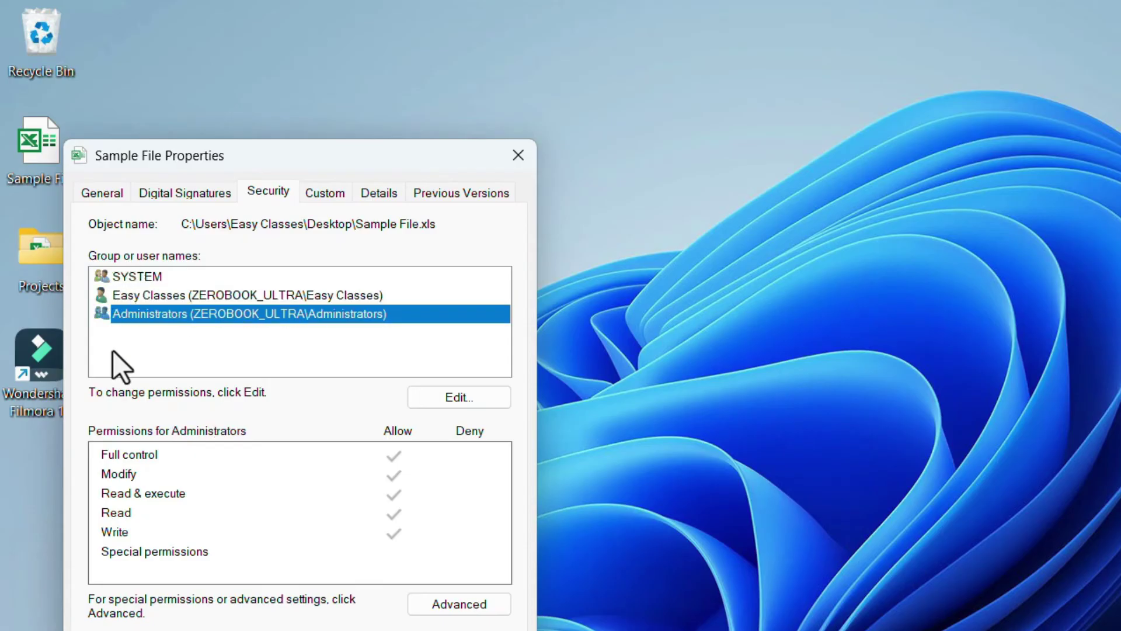
left_click(446, 396)
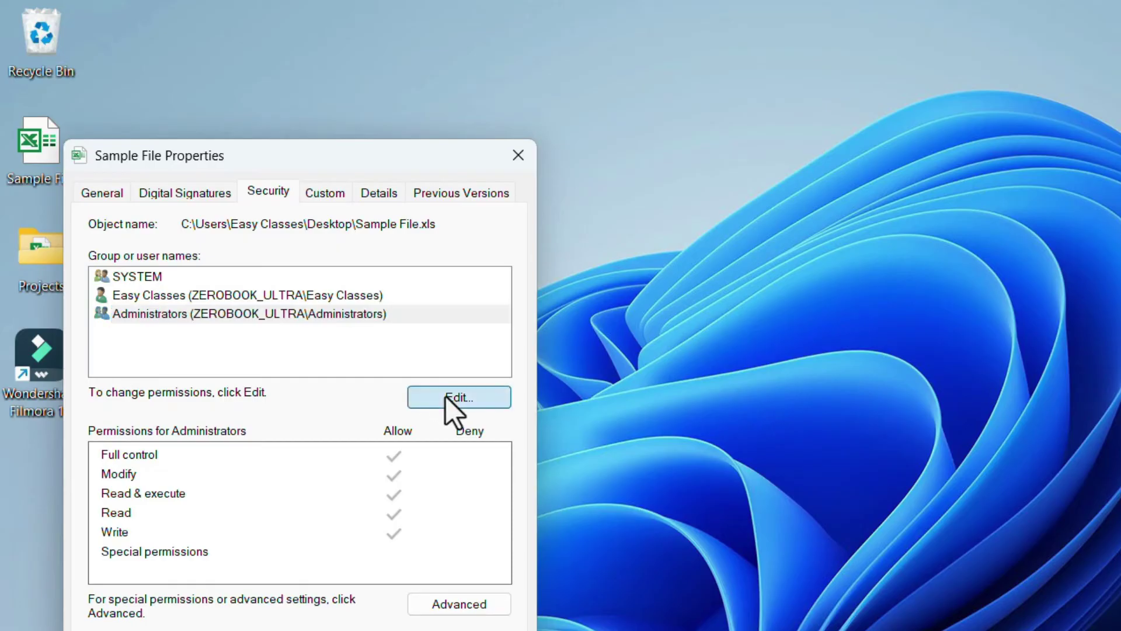
Add the 'everyone' group to Sample File's permission list after checking the name.
left_click(350, 494)
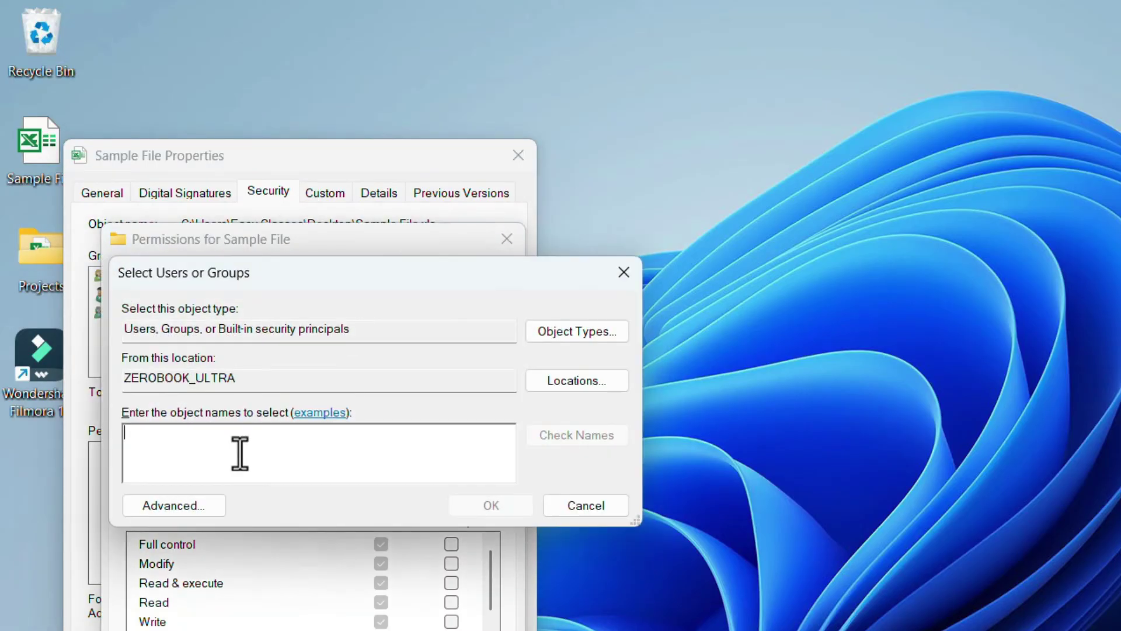
type("everyone")
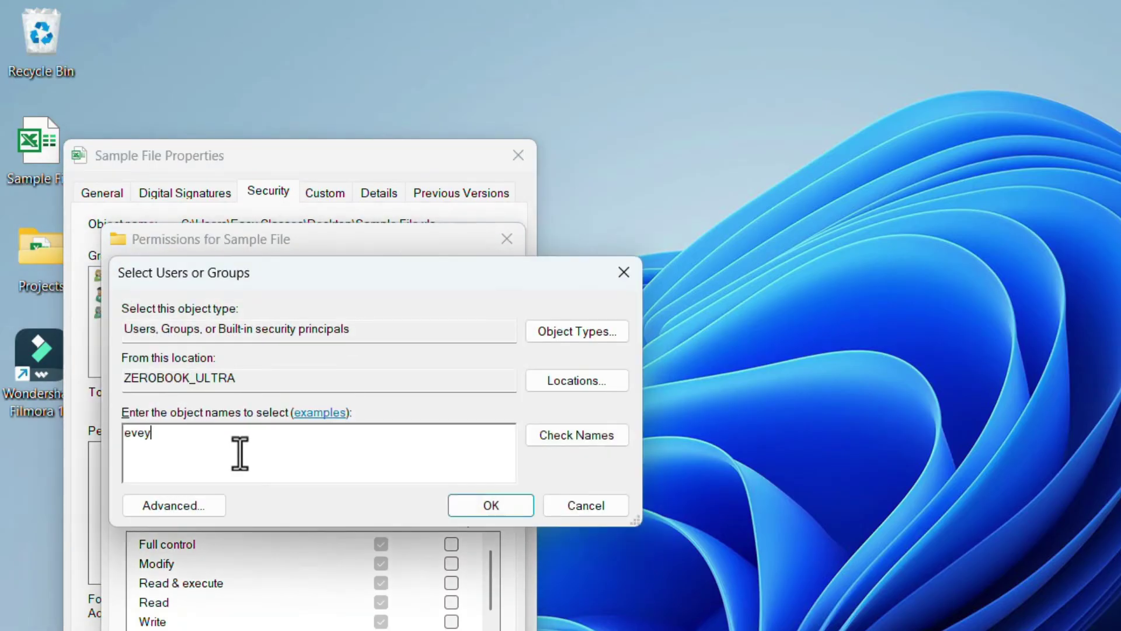
left_click(587, 443)
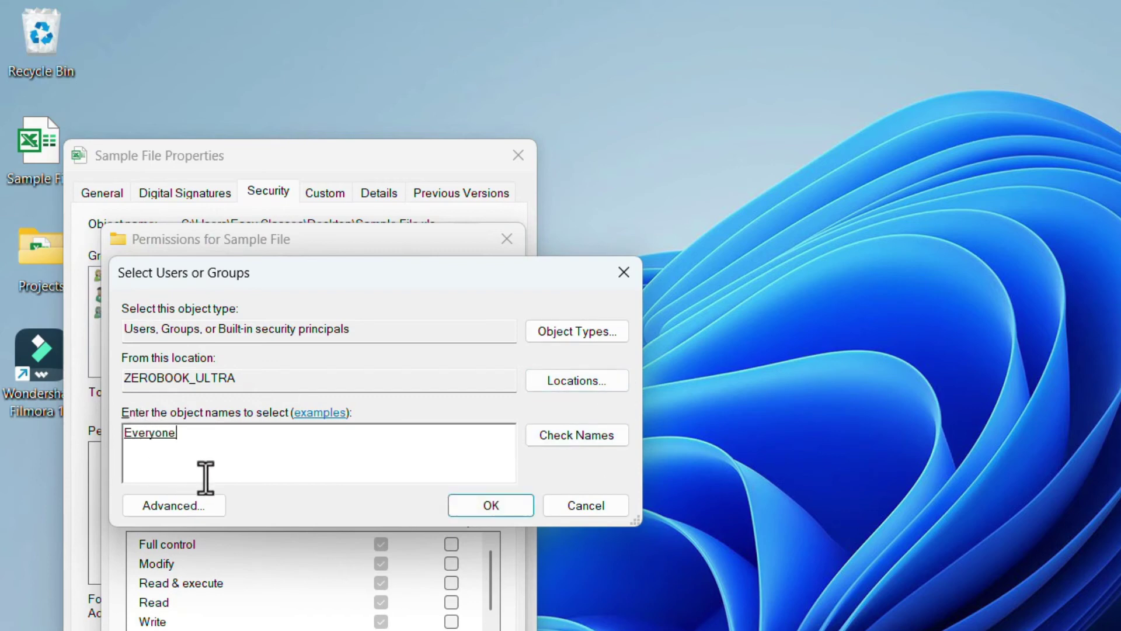
left_click(490, 506)
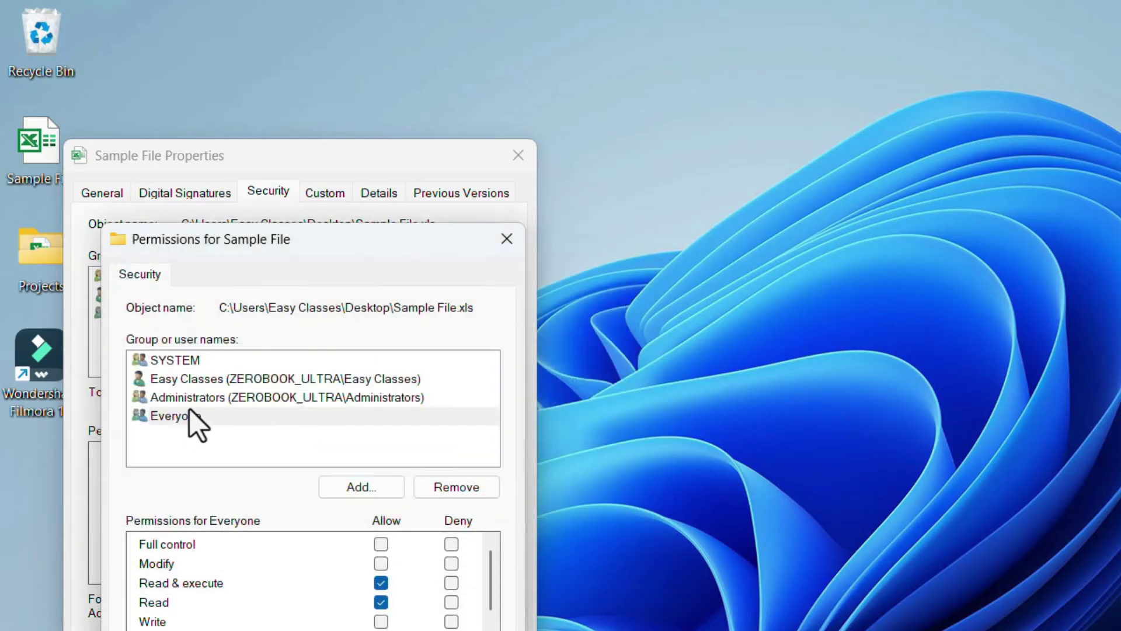
Allow Everyone Full control of Sample File, apply and confirm.
left_click(190, 409)
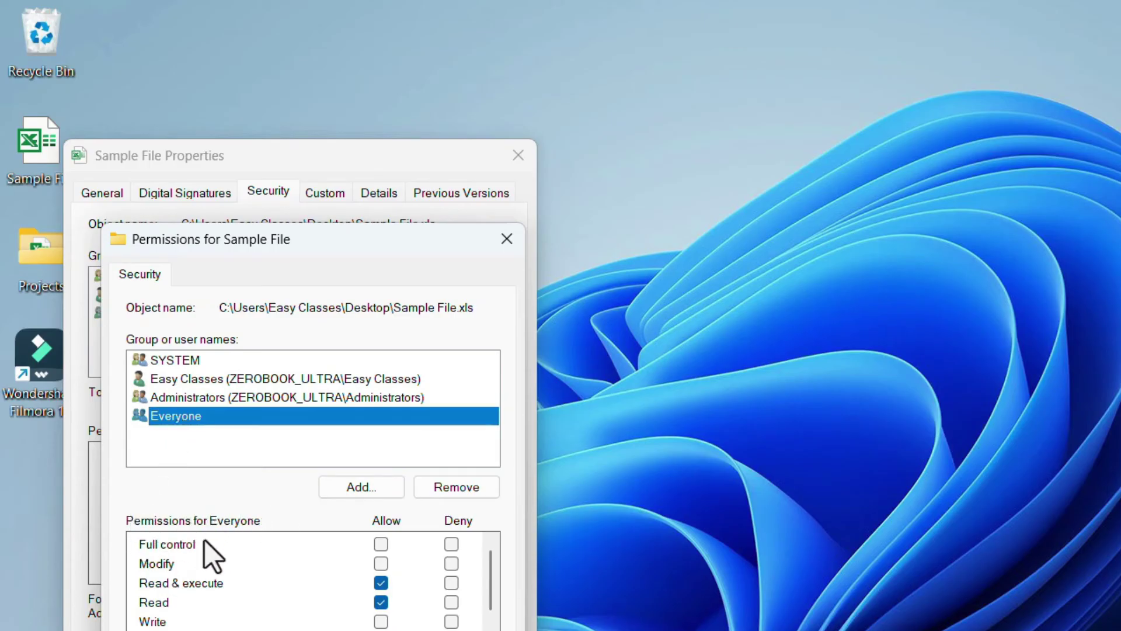
left_click(381, 544)
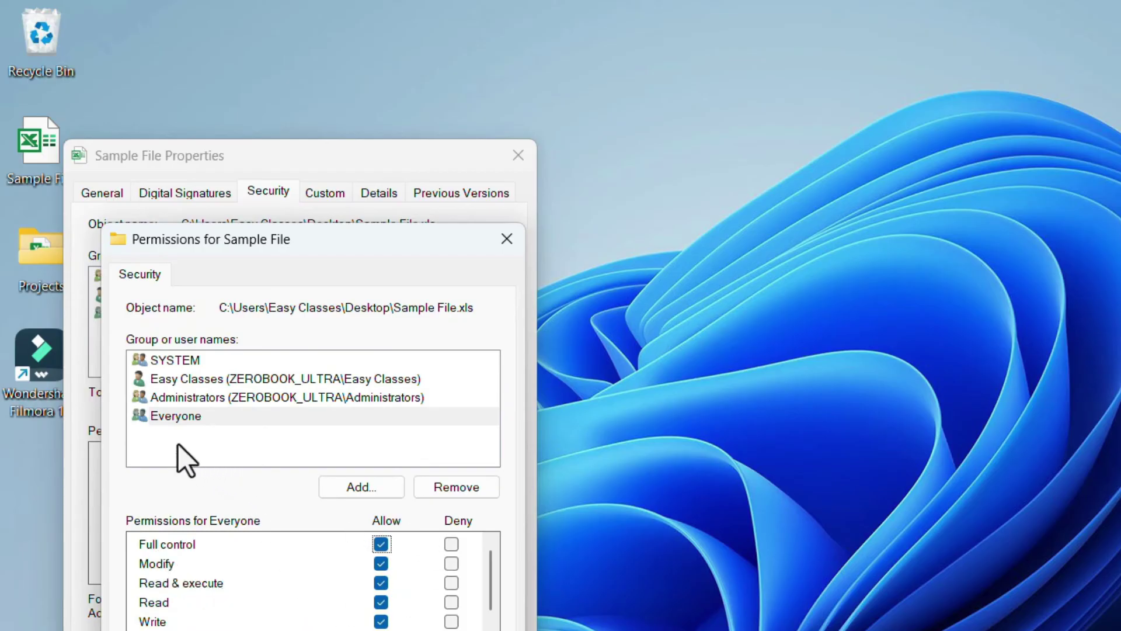
left_click(161, 414)
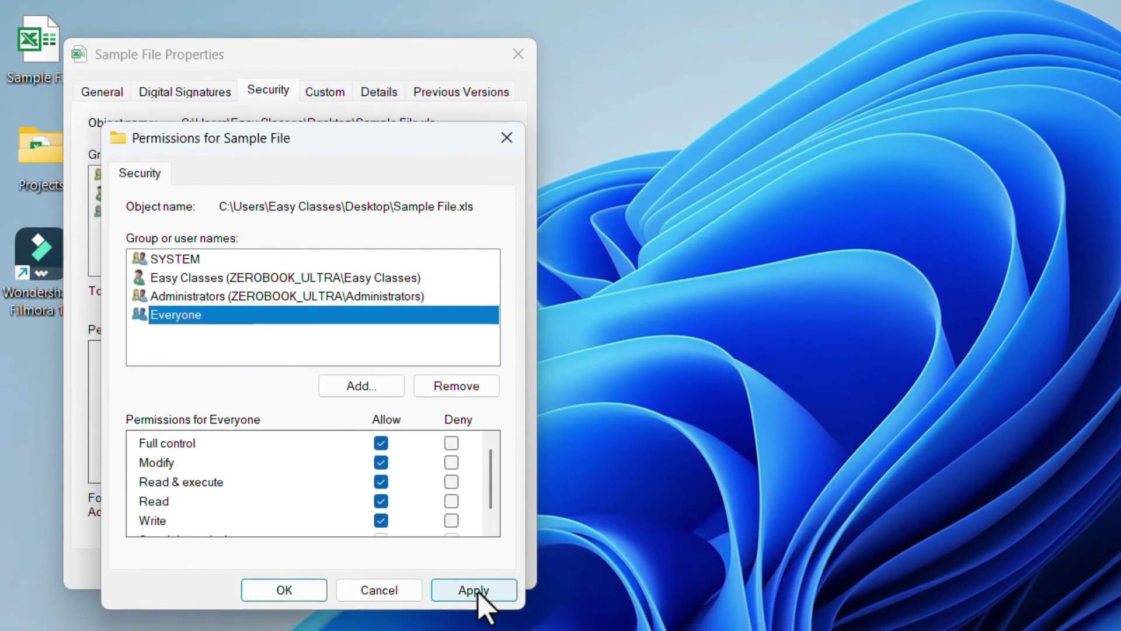
left_click(478, 591)
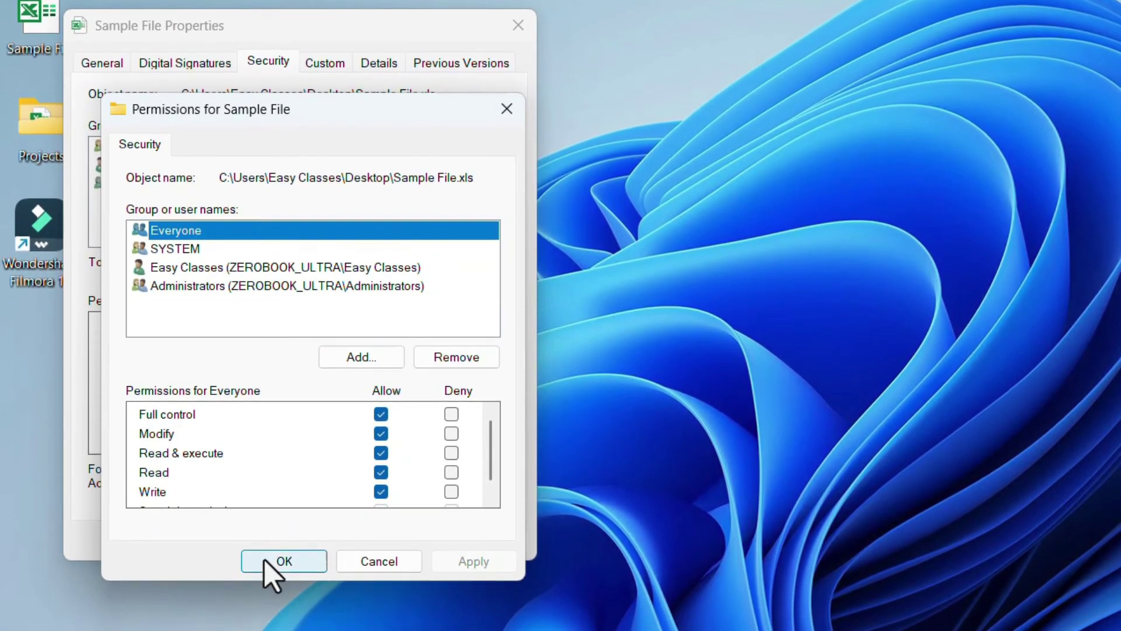
left_click(264, 588)
left_click(327, 543)
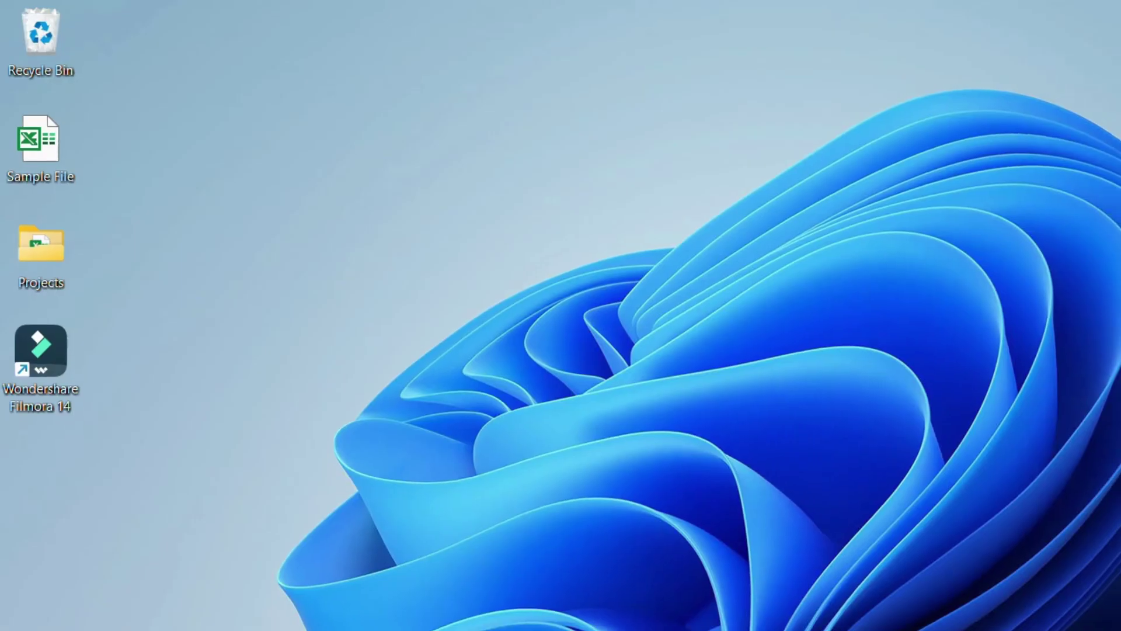